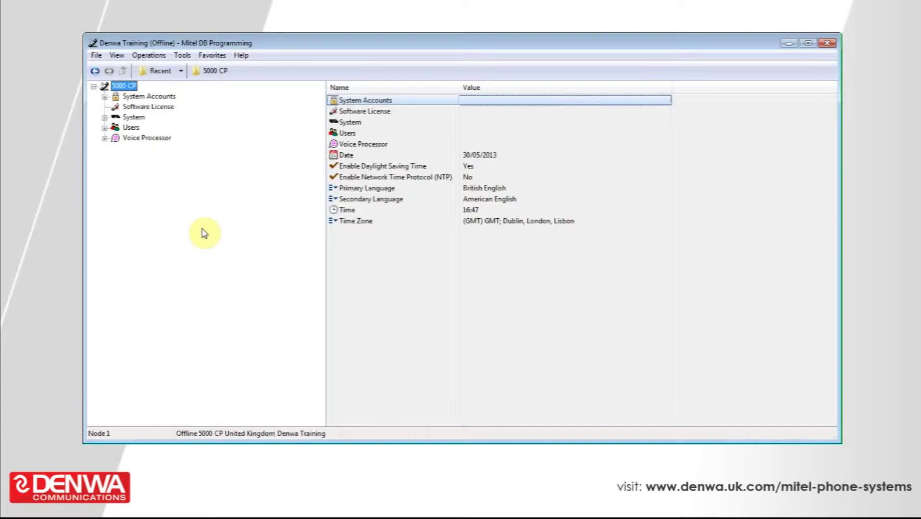
Step: Open the empty Page Zones list under System › Devices and Feature Codes and bring up its context menu
click(202, 232)
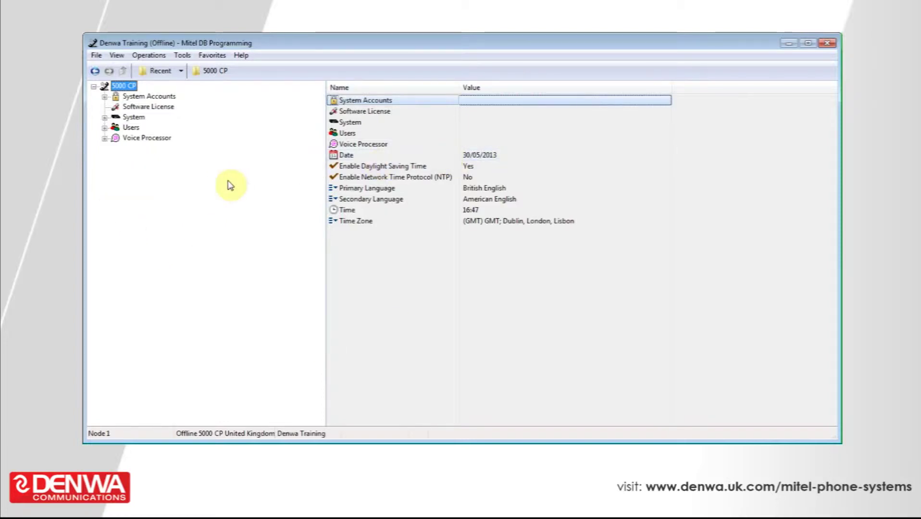
click(106, 117)
click(116, 148)
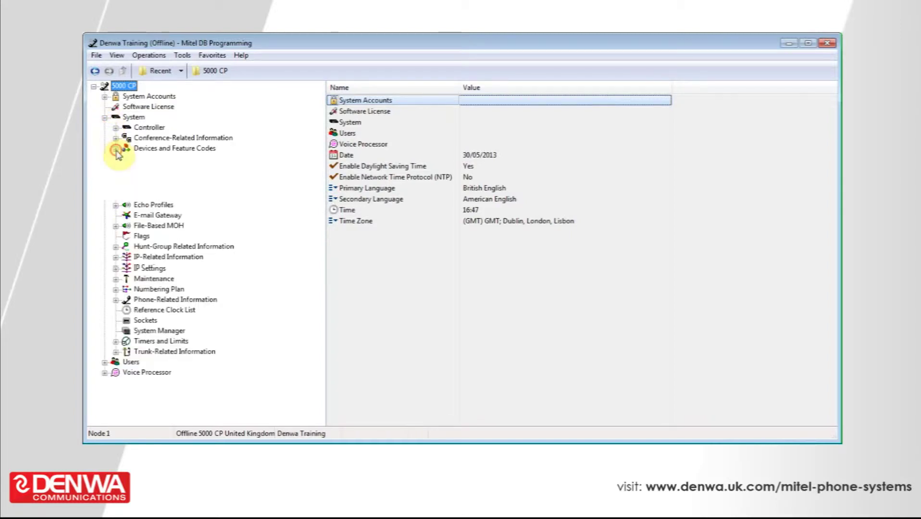
click(162, 253)
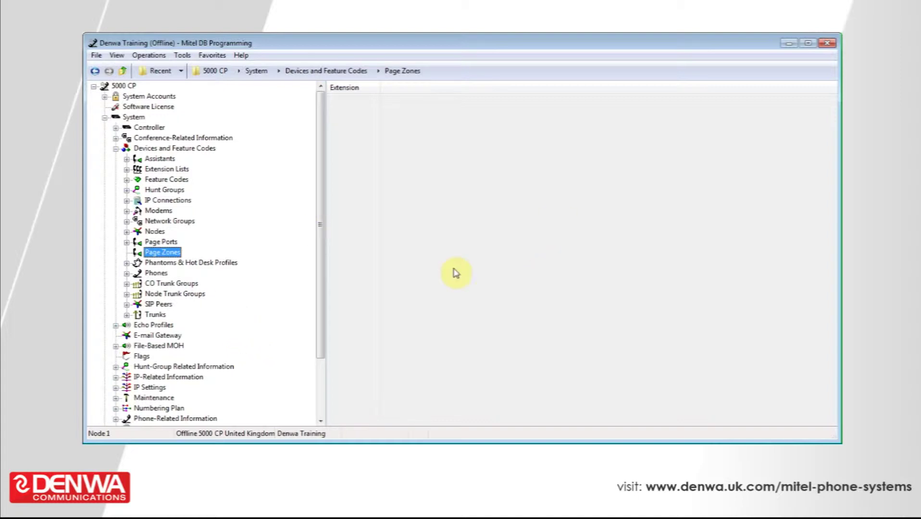
right_click(498, 202)
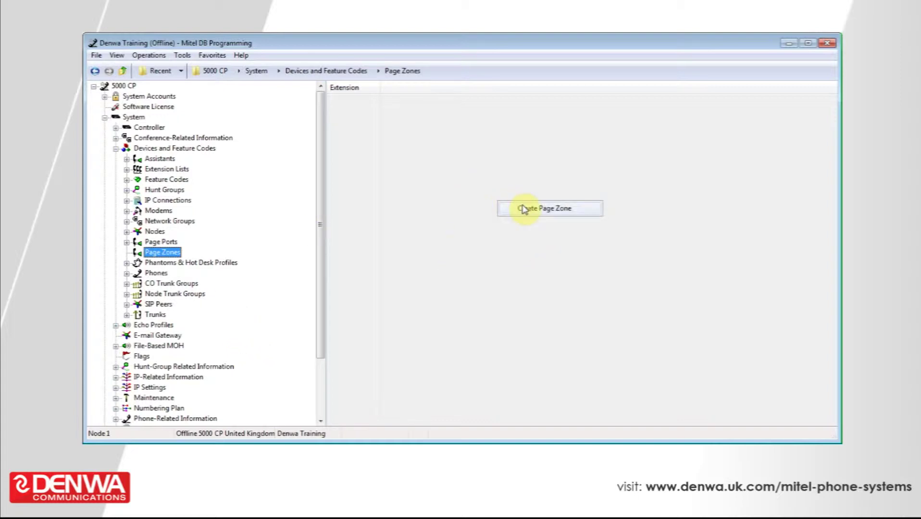
Step: Create three page zone extensions starting at 9600, producing 9600, 9601 and 9602
click(524, 209)
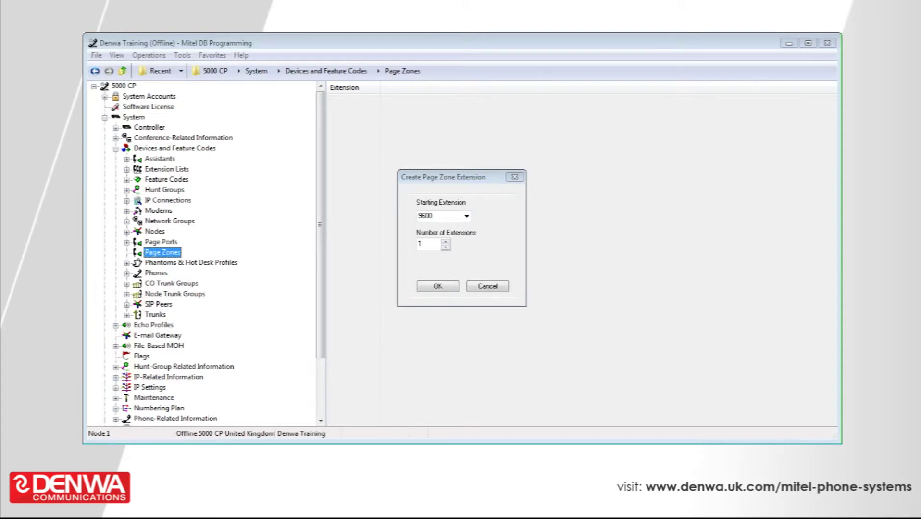
click(445, 242)
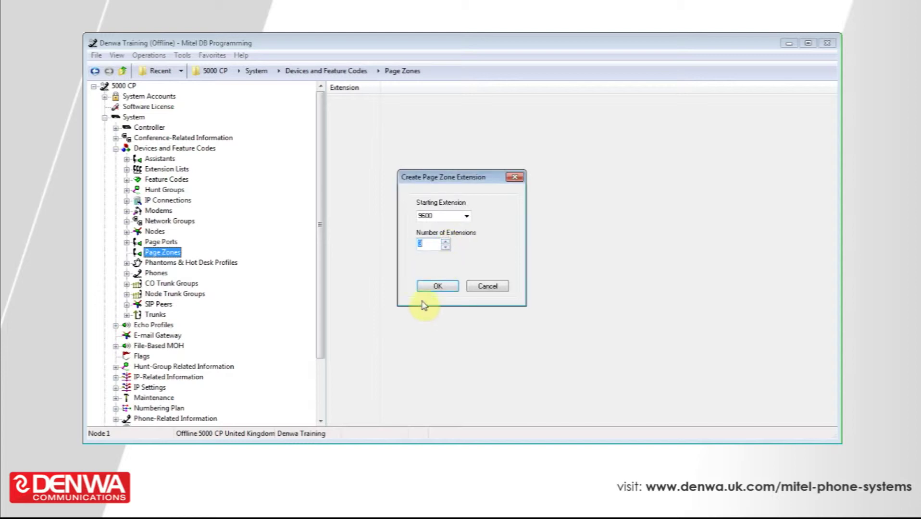
click(433, 287)
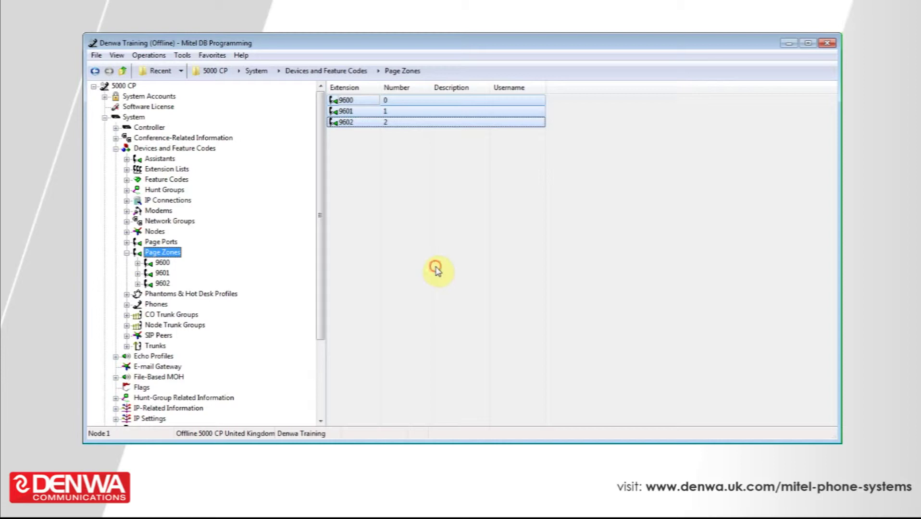
click(436, 267)
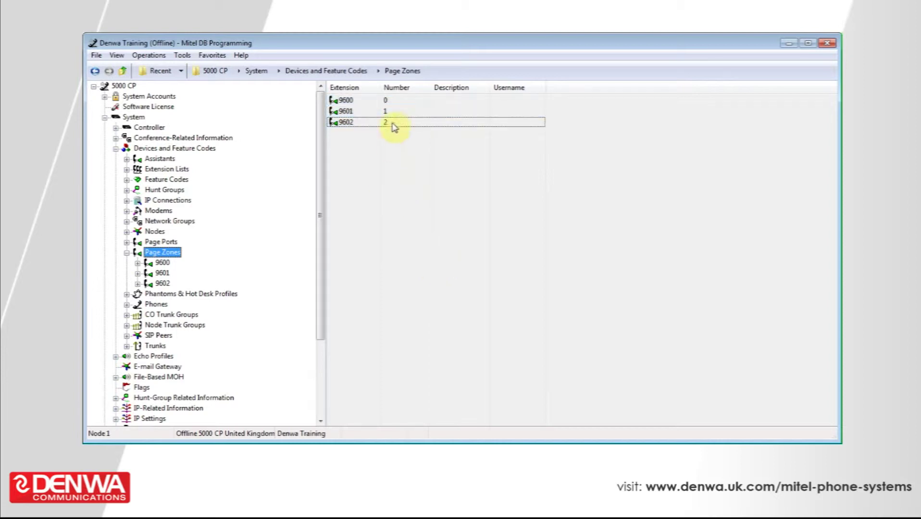
Step: Set zone 9600's description and username to 'All phones'
click(456, 100)
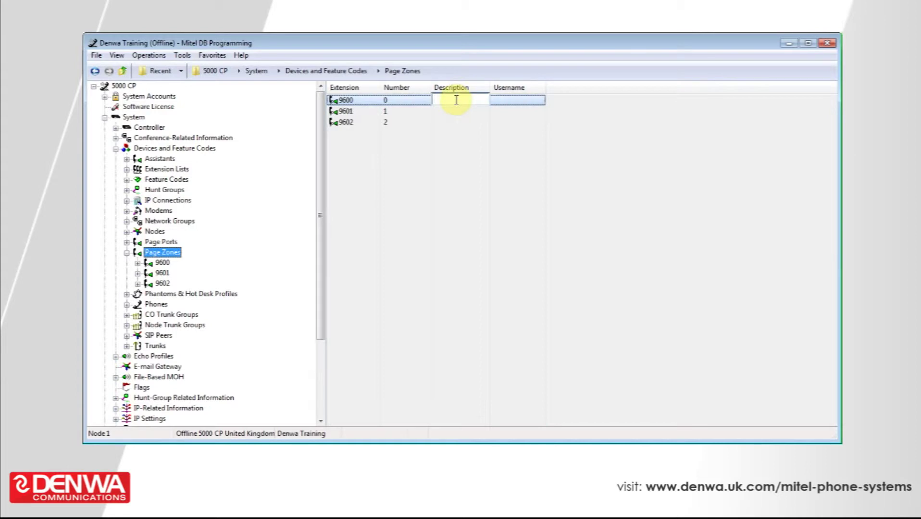
text(All phone)
text(s)
click(461, 167)
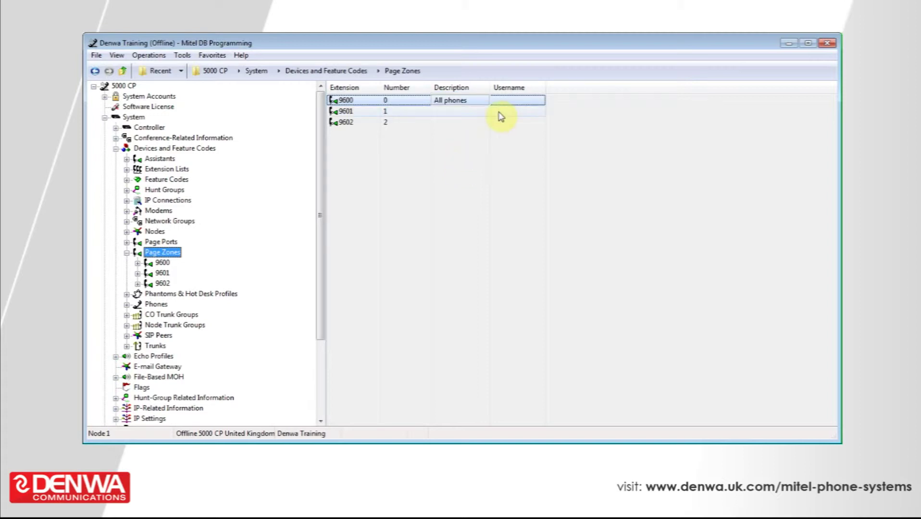
click(513, 102)
text(A)
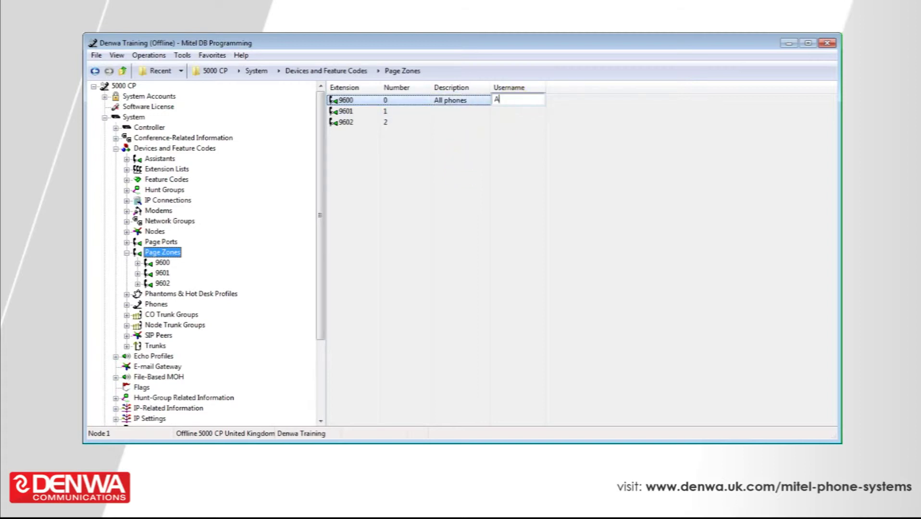
text(es)
key(Return)
click(453, 200)
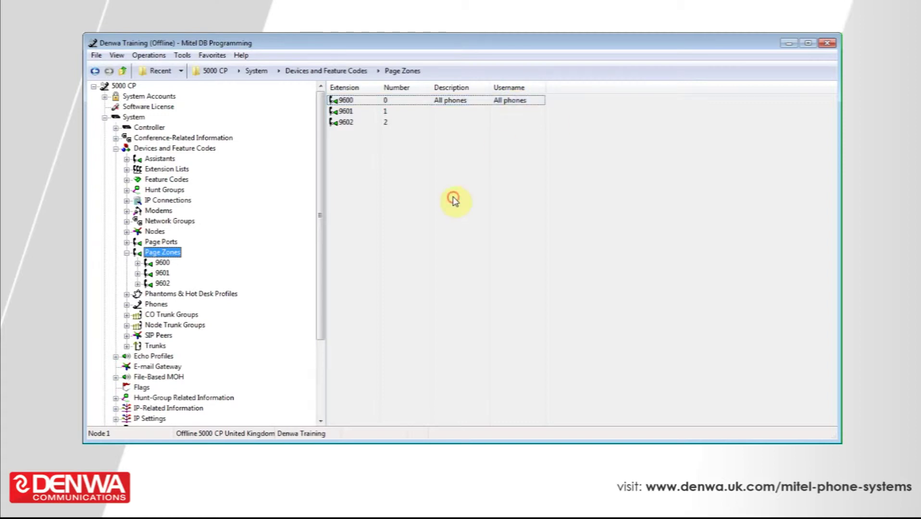
Step: Set zone 9601's description and username to 'Sales'
click(456, 116)
text(Sa)
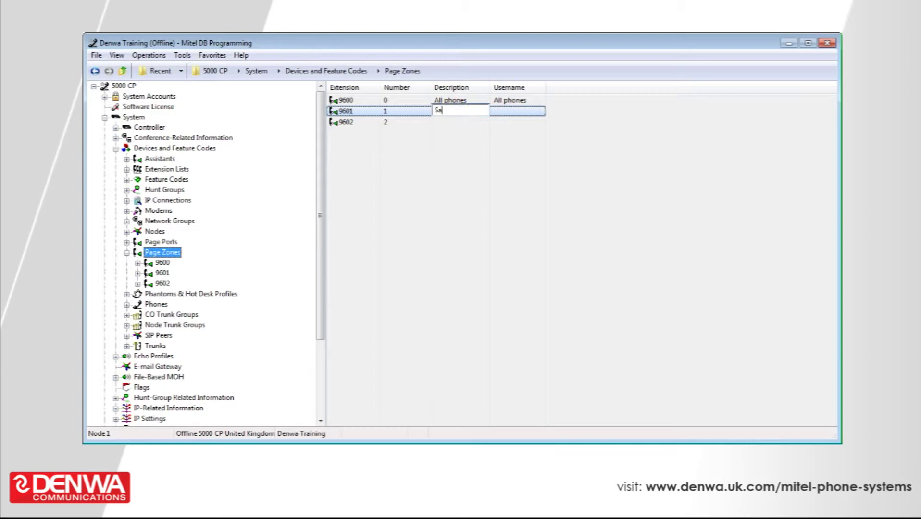
text(les)
key(Return)
click(527, 114)
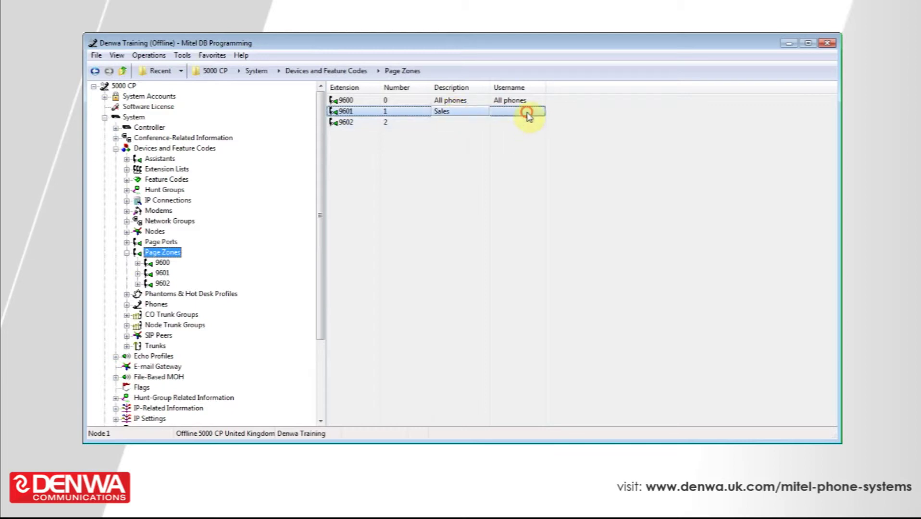
click(529, 115)
text(Sales)
key(Return)
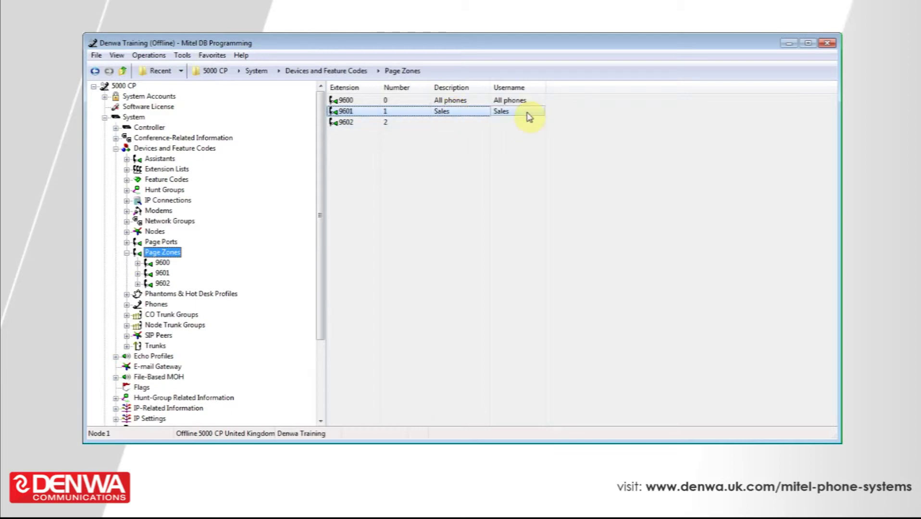
Step: Set zone 9602's description and username to 'Tech'
click(465, 129)
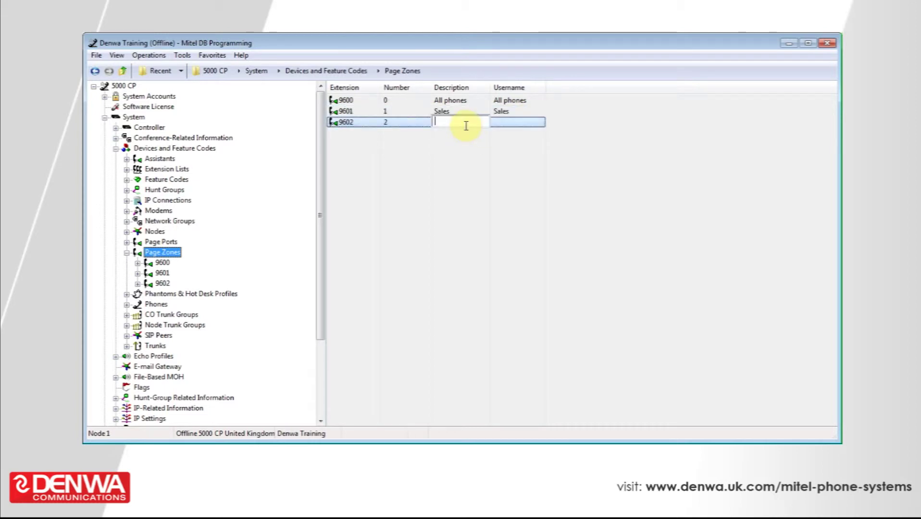
text(Tech)
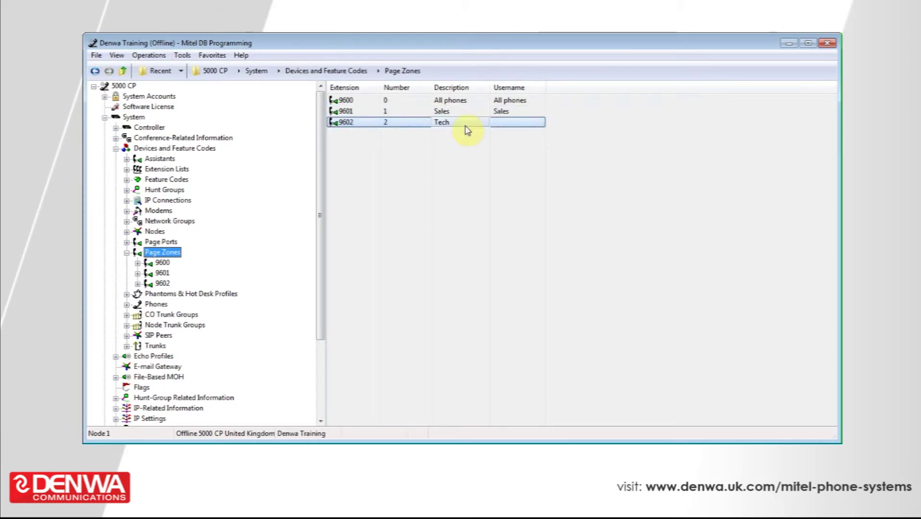
key(Return)
text(Tec)
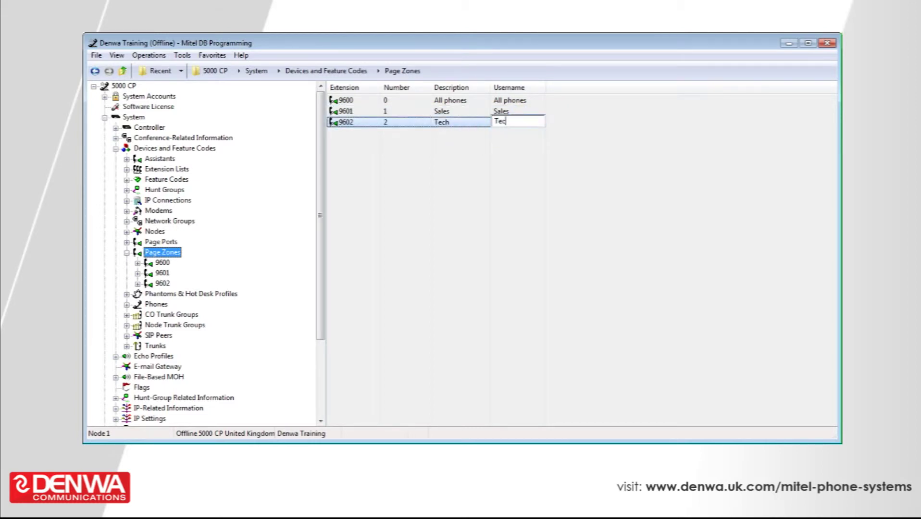
text(h)
key(Return)
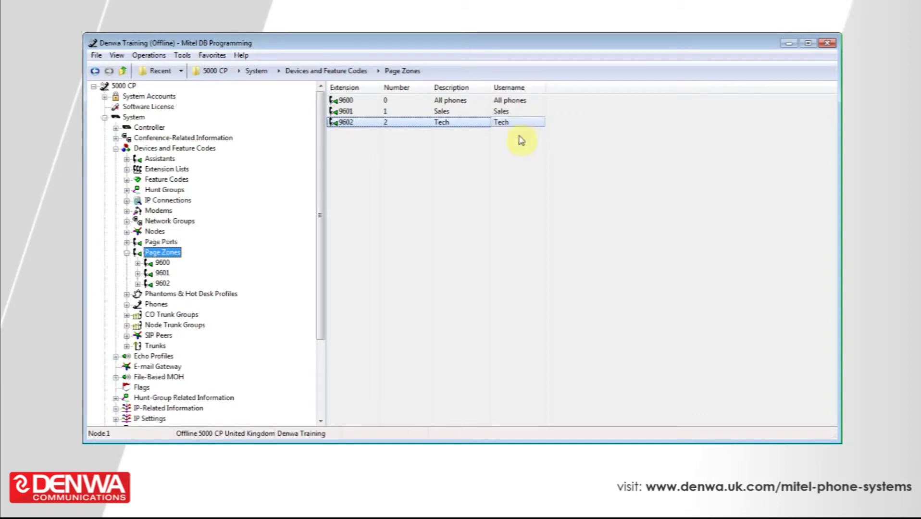
click(516, 170)
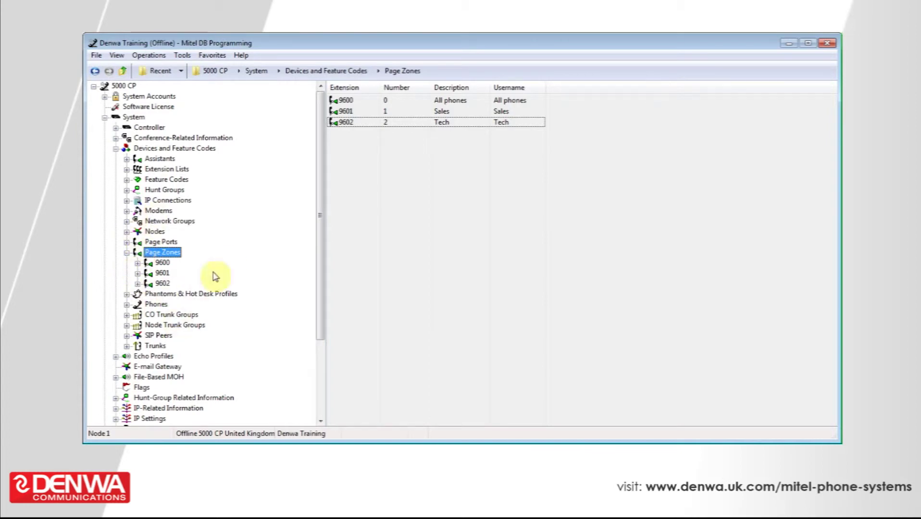
Step: Add 52xx/53xx telephones 1000, 1001 and 1002 to page zone 9600's IP/Digital Telephones list
click(163, 263)
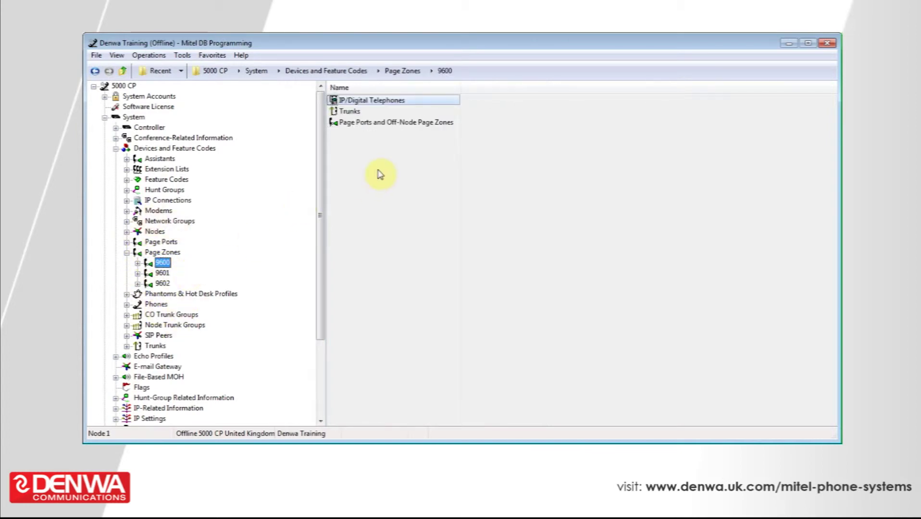
double_click(371, 101)
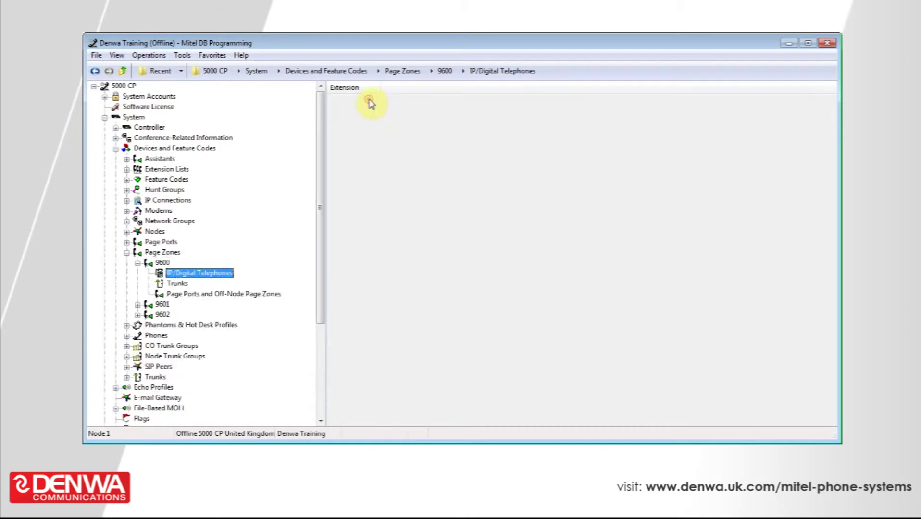
right_click(421, 202)
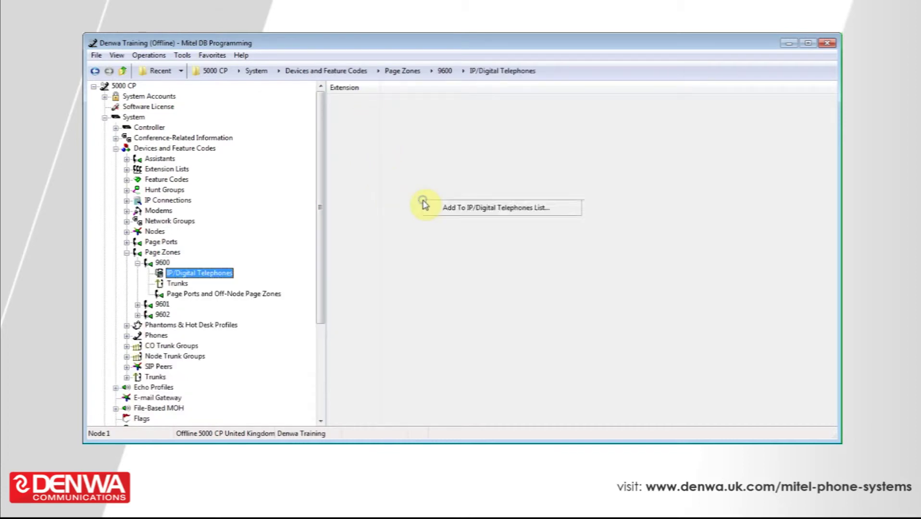
click(464, 208)
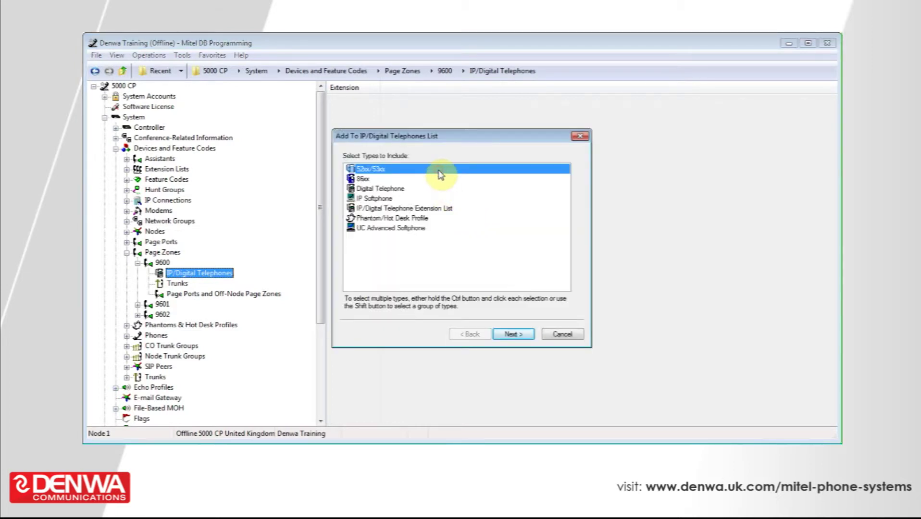
click(522, 340)
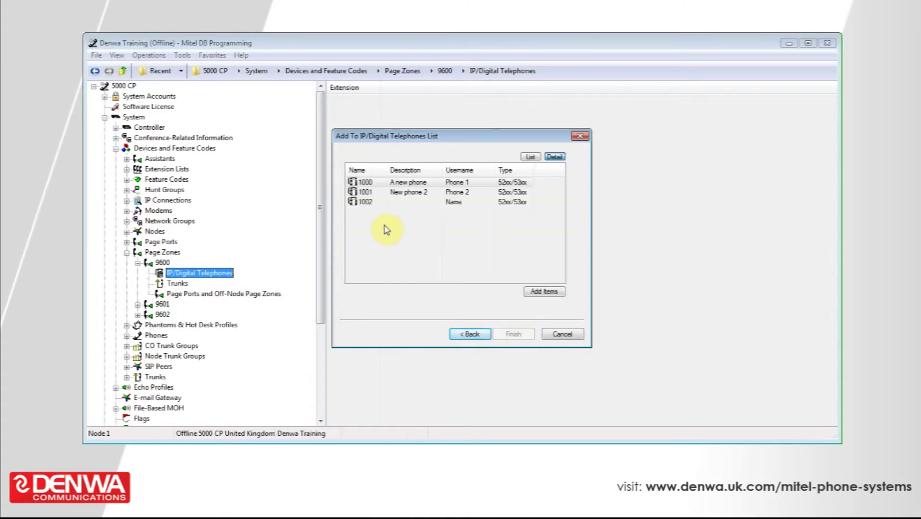
drag(380, 222, 352, 182)
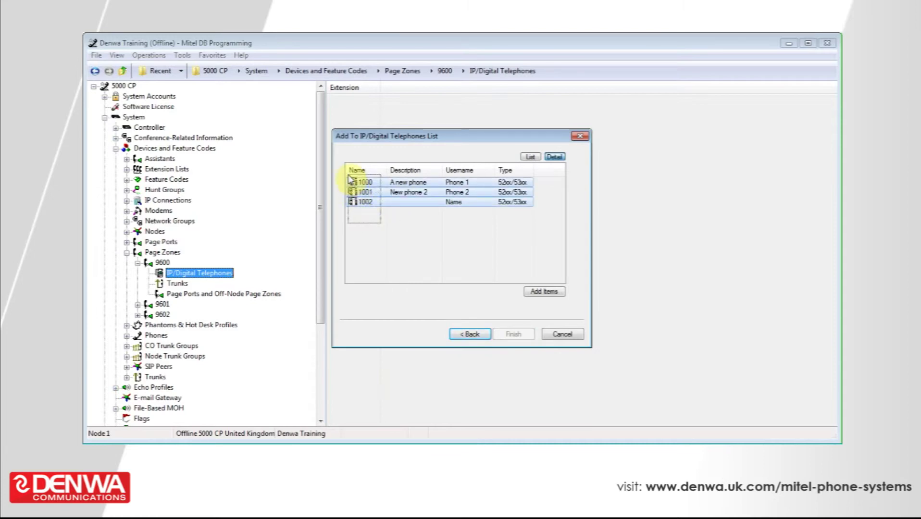
click(546, 293)
click(509, 336)
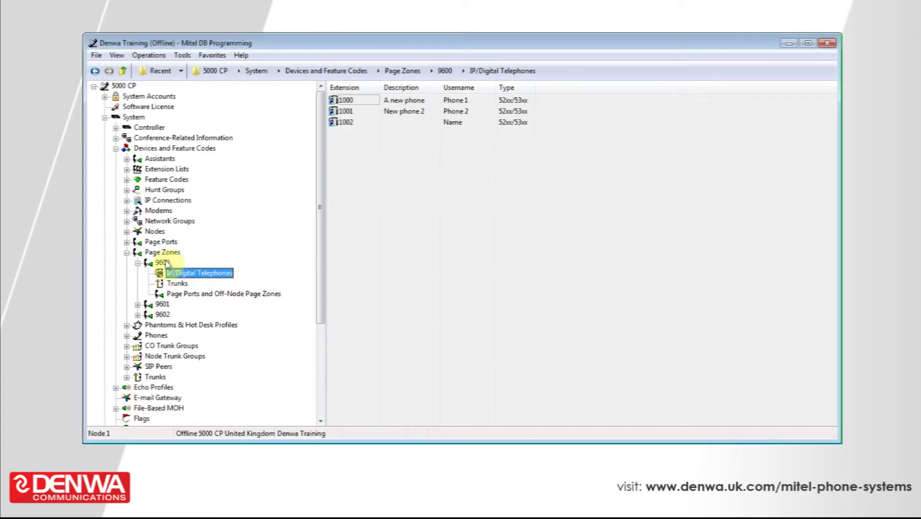
Step: Add extension 1001 (New phone 2) to page zone 9601's IP/Digital Telephones list
click(137, 262)
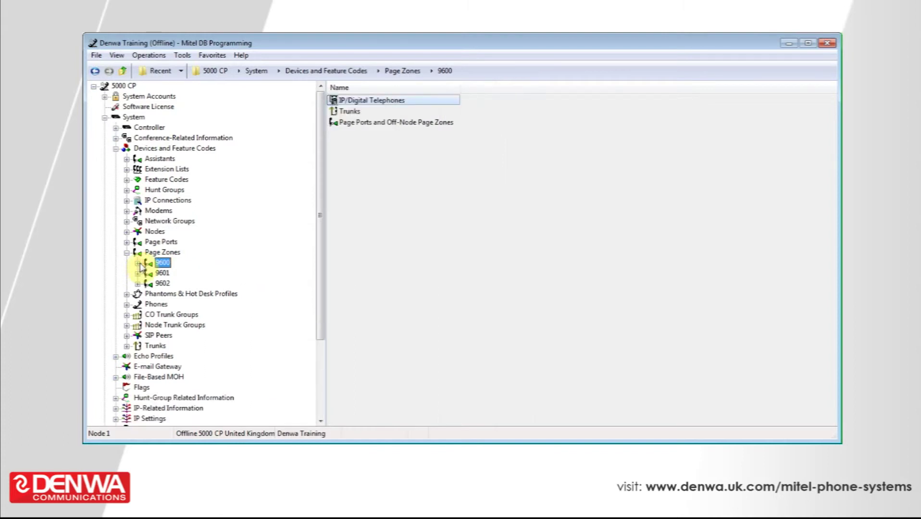
click(162, 273)
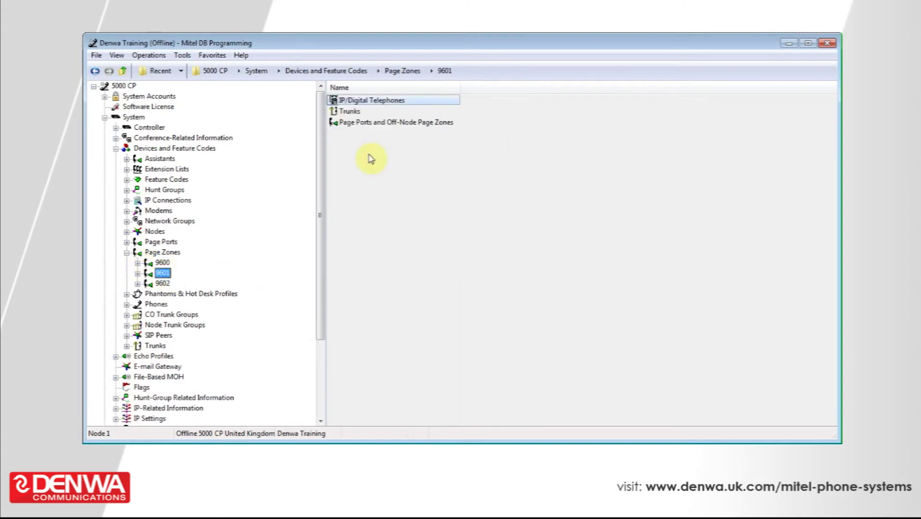
double_click(374, 104)
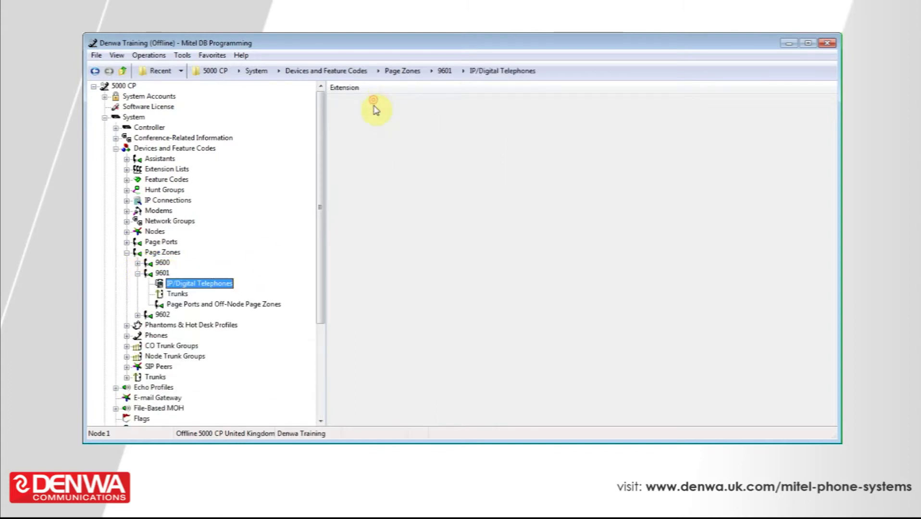
right_click(379, 182)
click(394, 192)
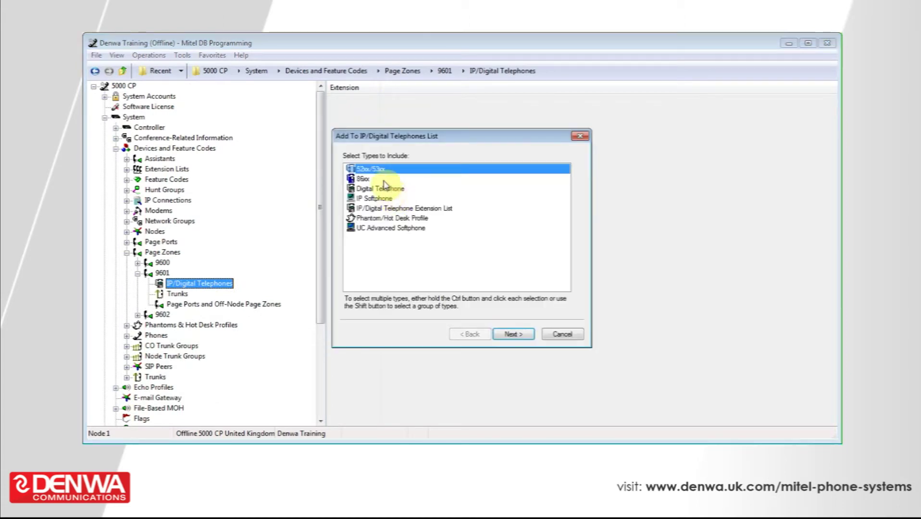
click(513, 333)
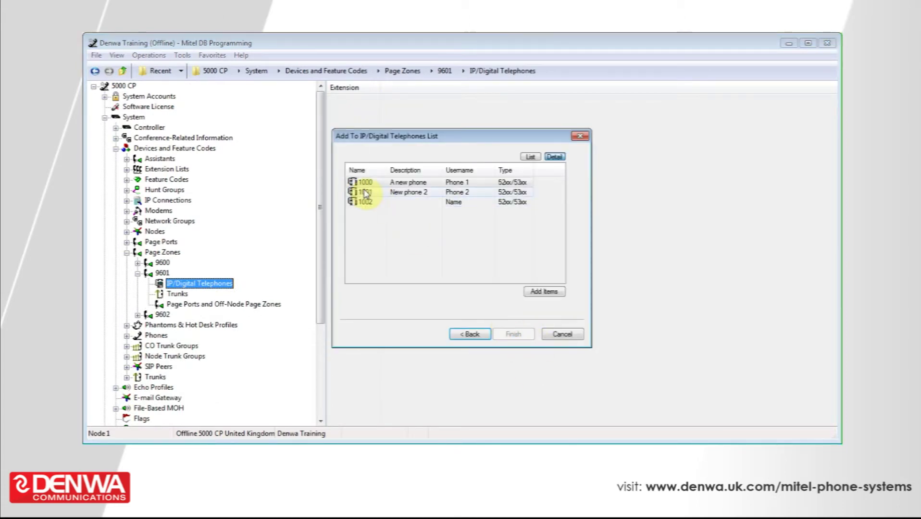
click(360, 193)
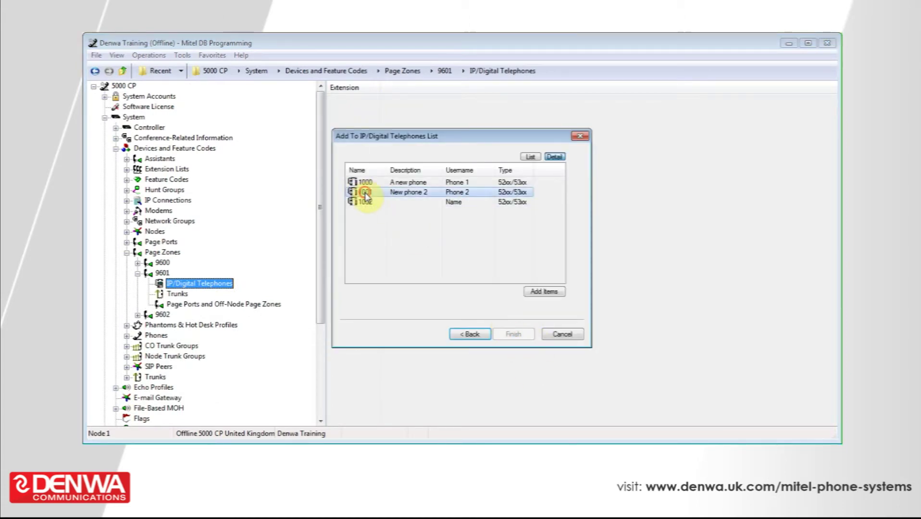
click(544, 292)
click(513, 334)
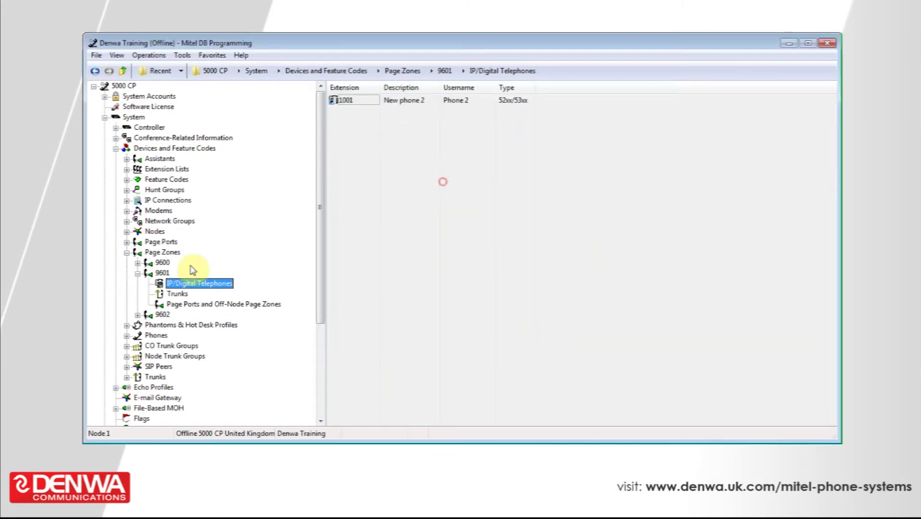
click(137, 273)
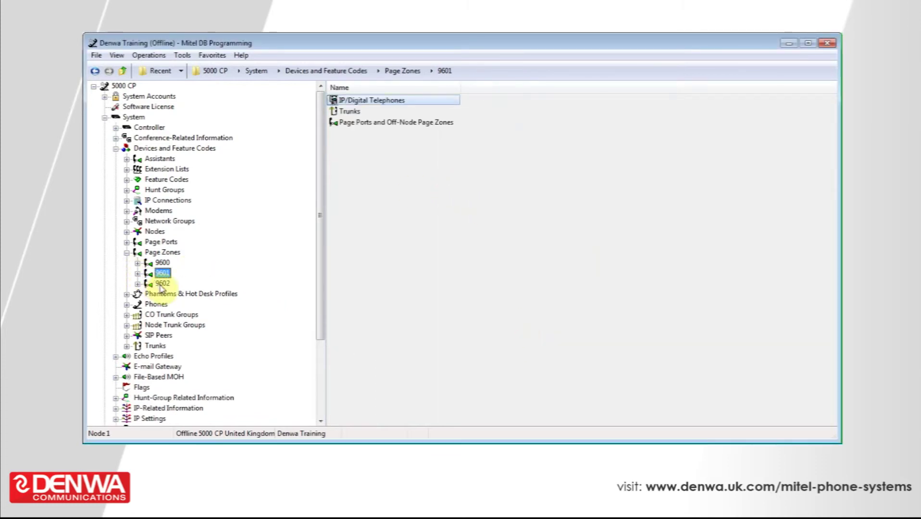
Step: Add extension 1002 to page zone 9602's IP/Digital Telephones list
click(161, 284)
double_click(377, 100)
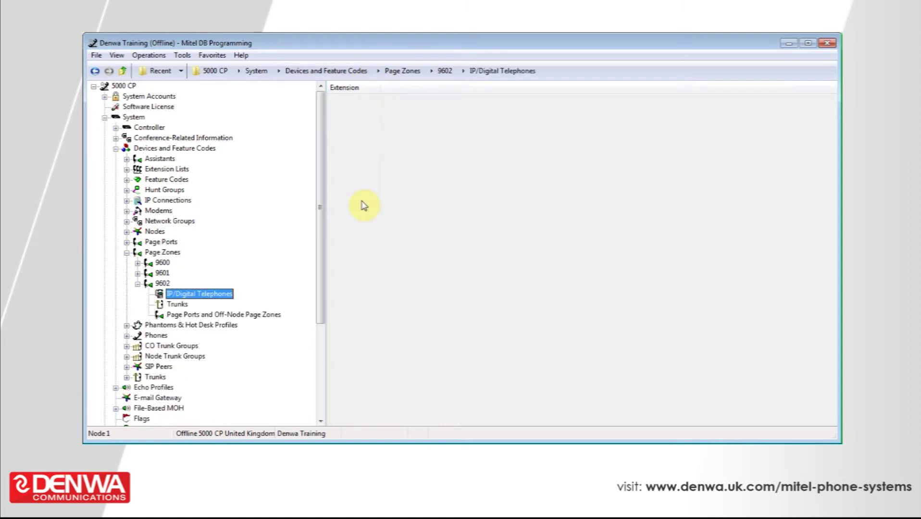
right_click(386, 160)
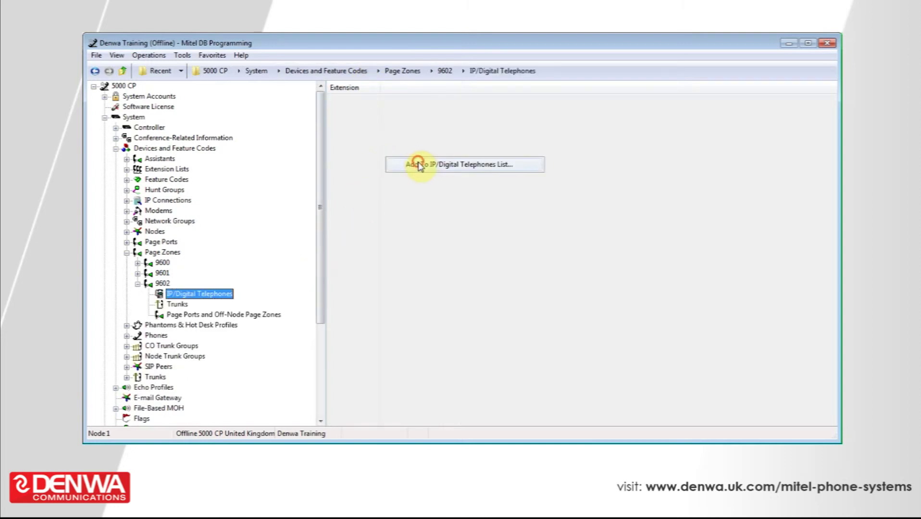
click(419, 165)
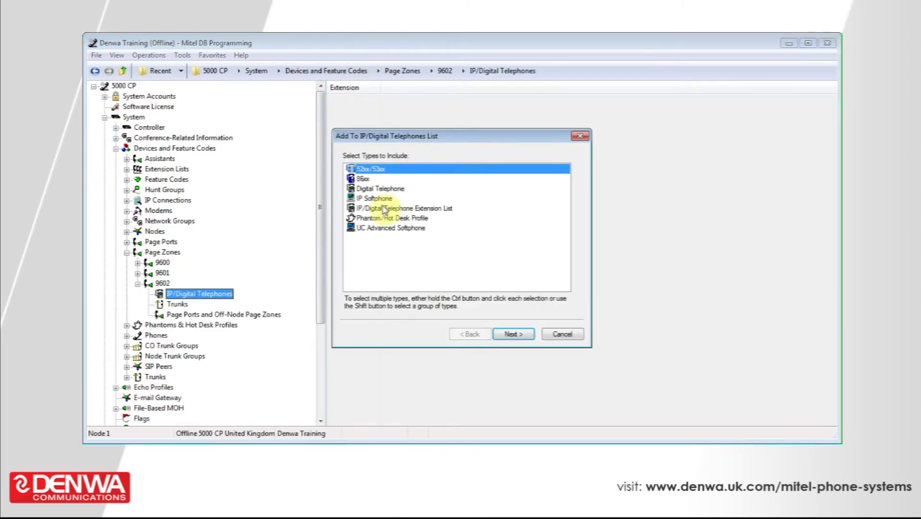
click(512, 336)
click(368, 201)
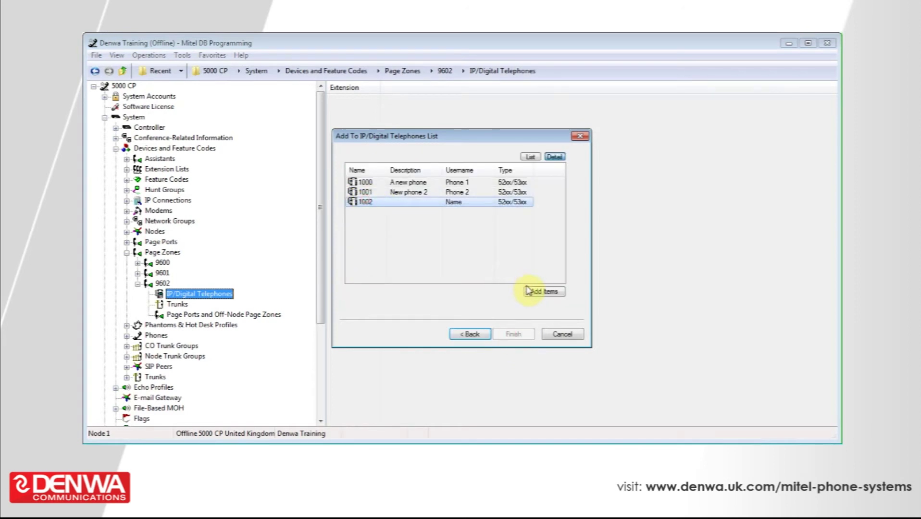
click(544, 292)
click(513, 335)
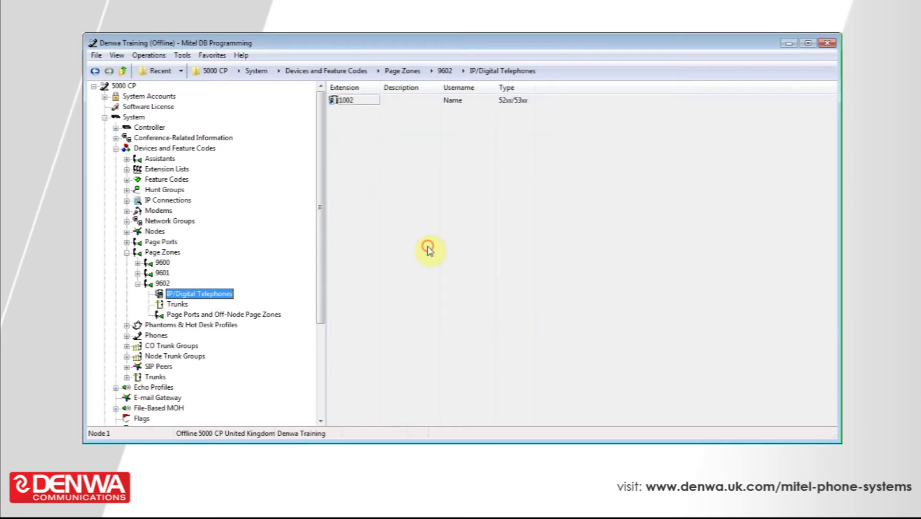
click(137, 284)
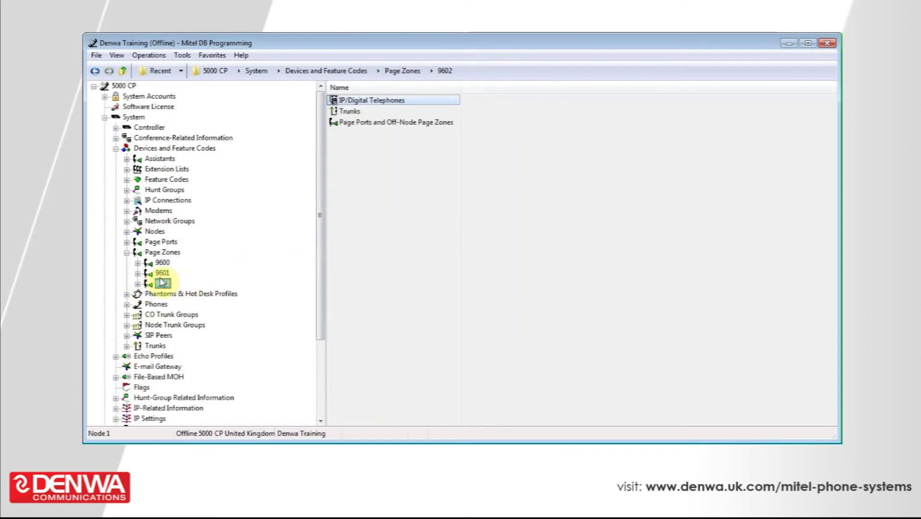
Step: Review the Page Zones overview listing 9600, 9601 and 9602, numbered 0 to 2
click(162, 252)
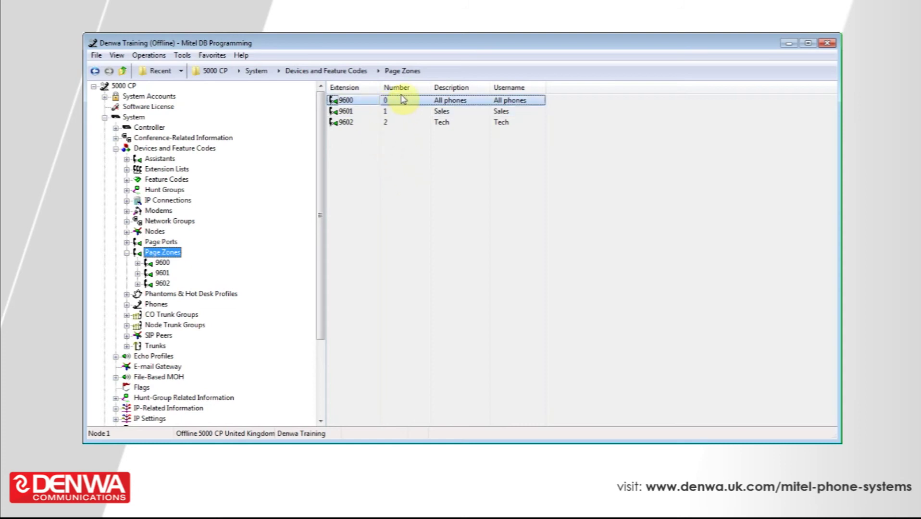
click(385, 102)
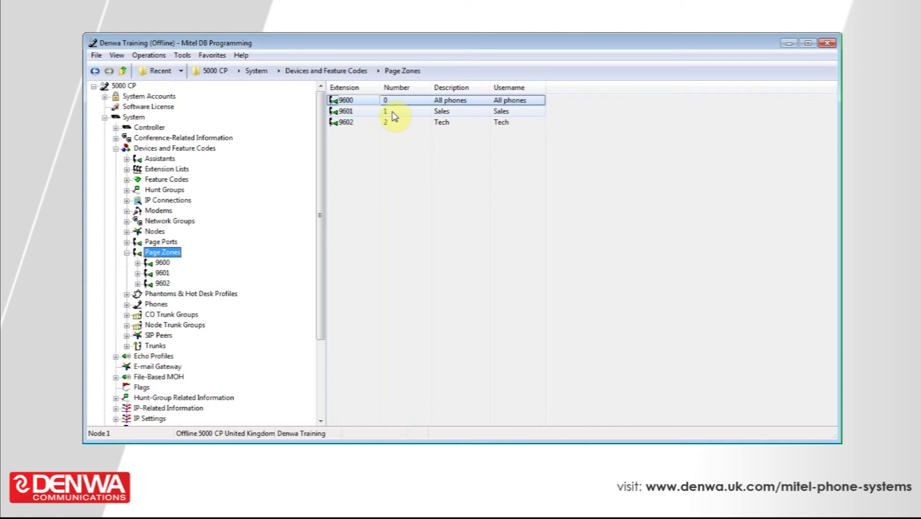